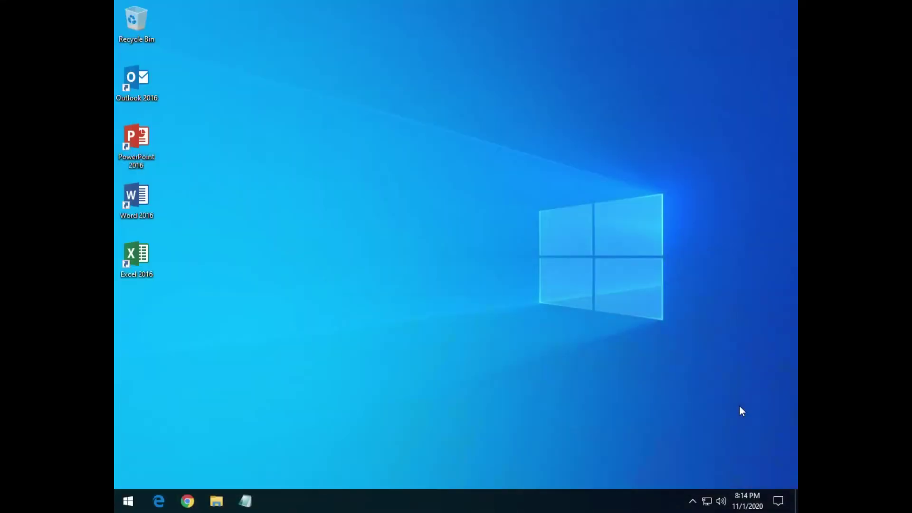
Step: Launch regedit with administrator approval and select the DisableServerAssistedSearch value under Outlook Search
{"action": "left_click", "coordinate": [130, 496]}
{"action": "type", "text": "regedit"}
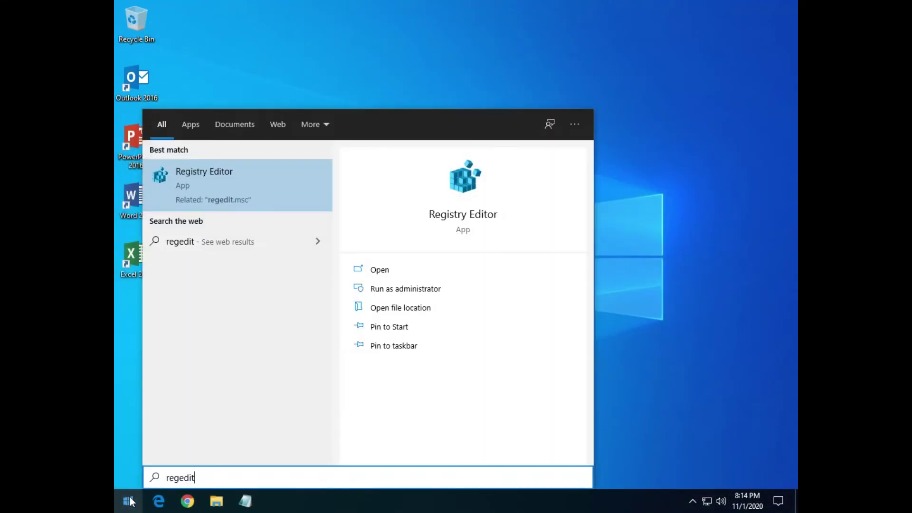
{"action": "key", "text": "Return"}
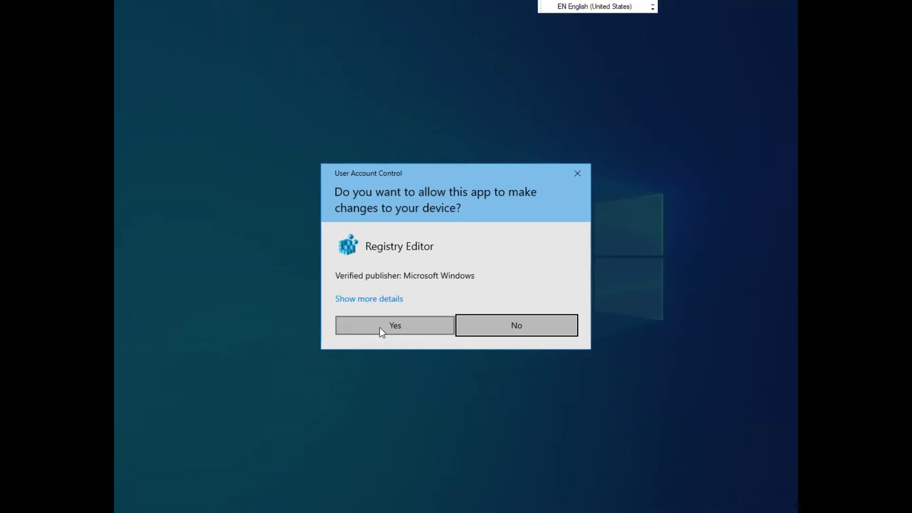
{"action": "left_click", "coordinate": [380, 327]}
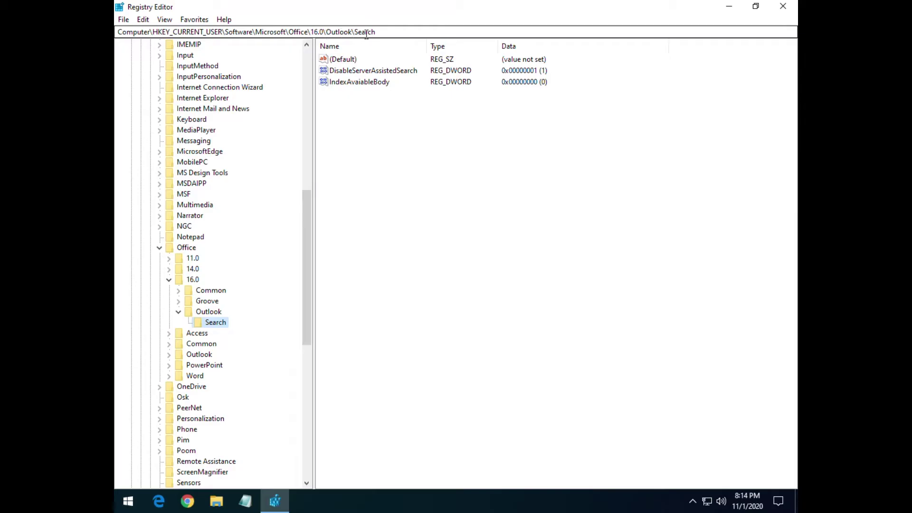
{"action": "left_click", "coordinate": [374, 73]}
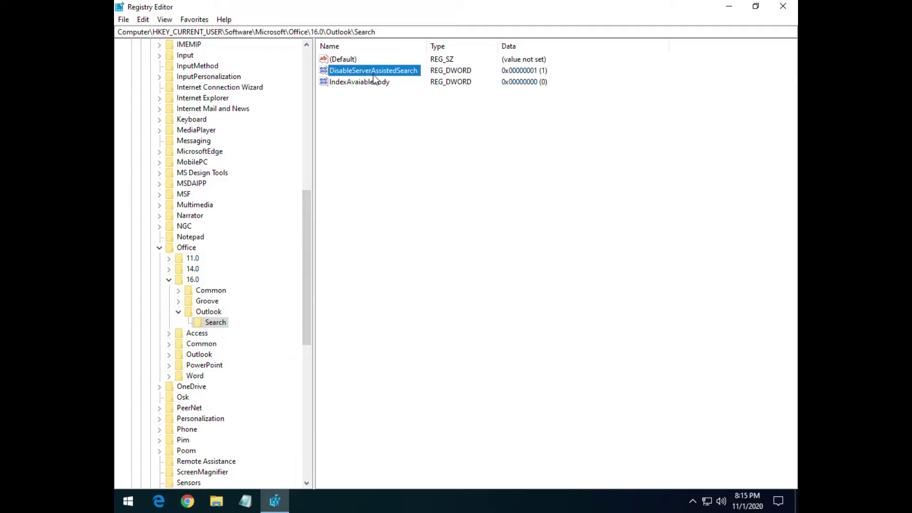
{"action": "right_click", "coordinate": [357, 144]}
{"action": "mouse_move", "coordinate": [385, 152]}
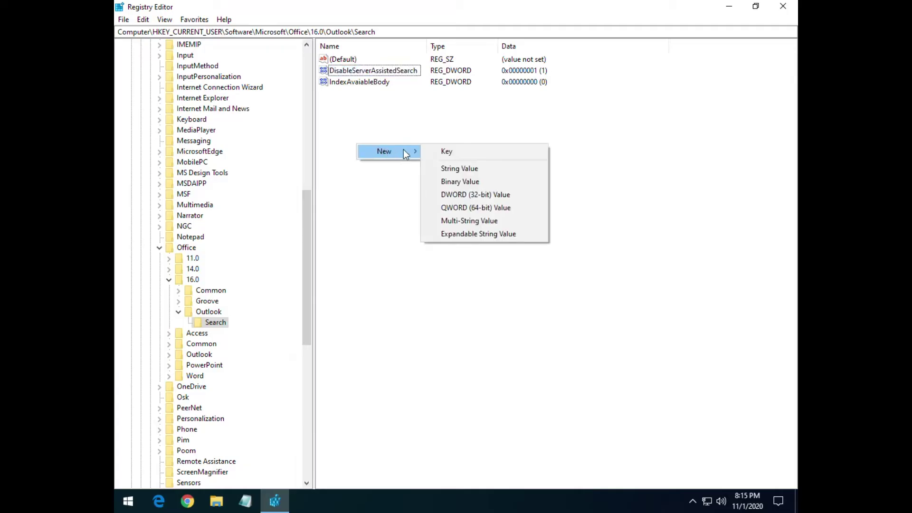
{"action": "left_click", "coordinate": [512, 196]}
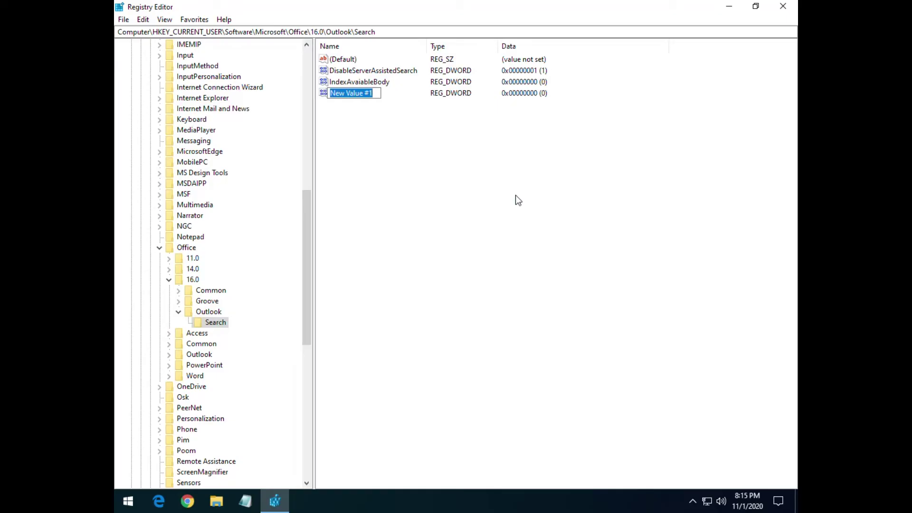
{"action": "type", "text": "Di"}
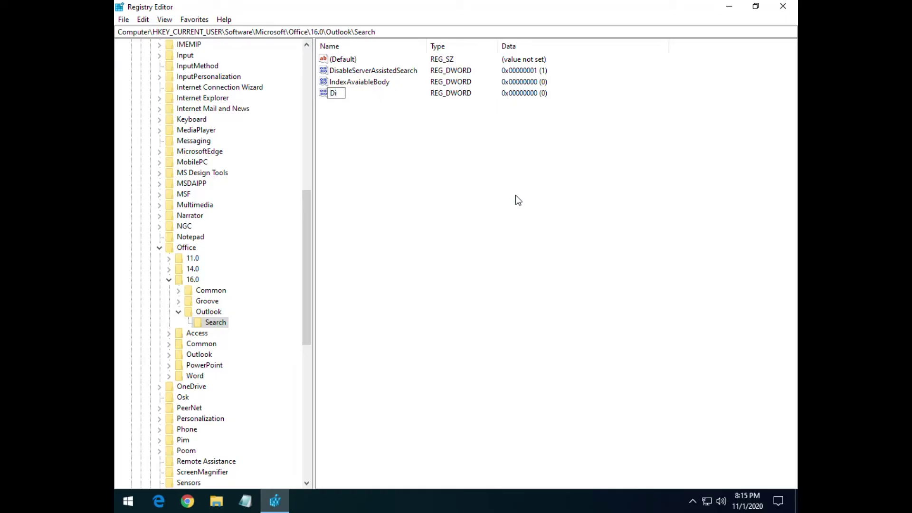
{"action": "type", "text": "s"}
{"action": "key", "text": "Return"}
{"action": "key", "text": "Return"}
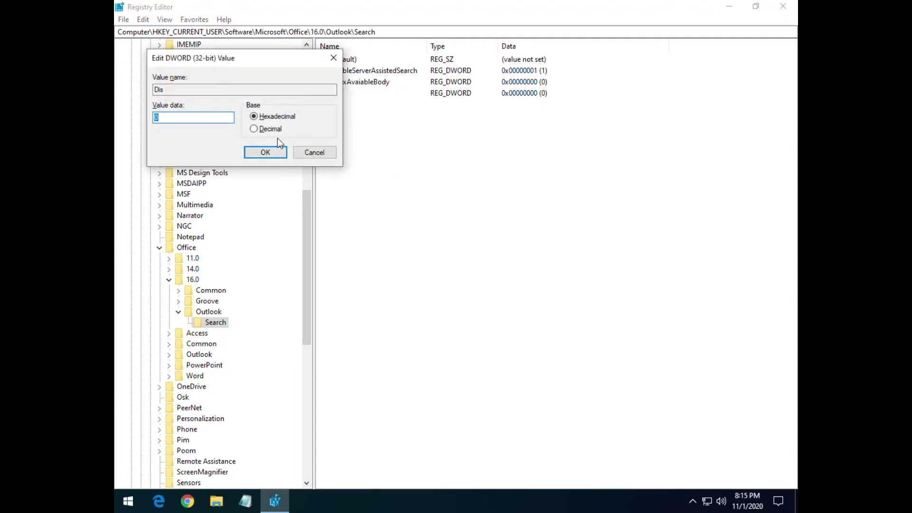
{"action": "type", "text": "1"}
{"action": "left_click", "coordinate": [262, 152]}
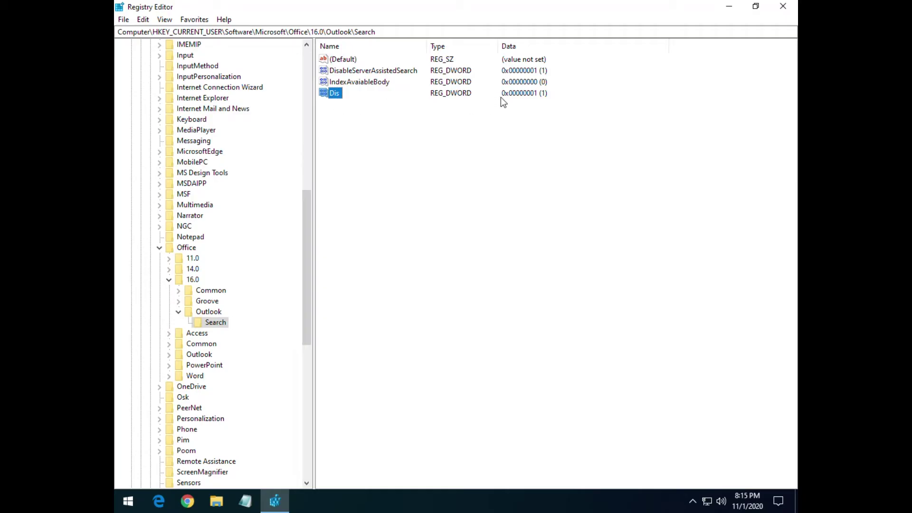
{"action": "left_click", "coordinate": [370, 72]}
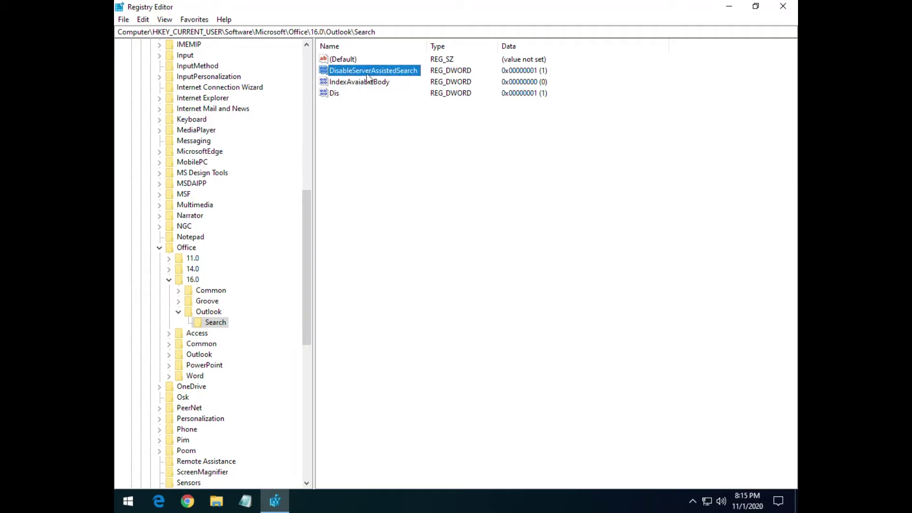
{"action": "left_click", "coordinate": [334, 93]}
{"action": "right_click", "coordinate": [334, 93]}
{"action": "left_click", "coordinate": [358, 130]}
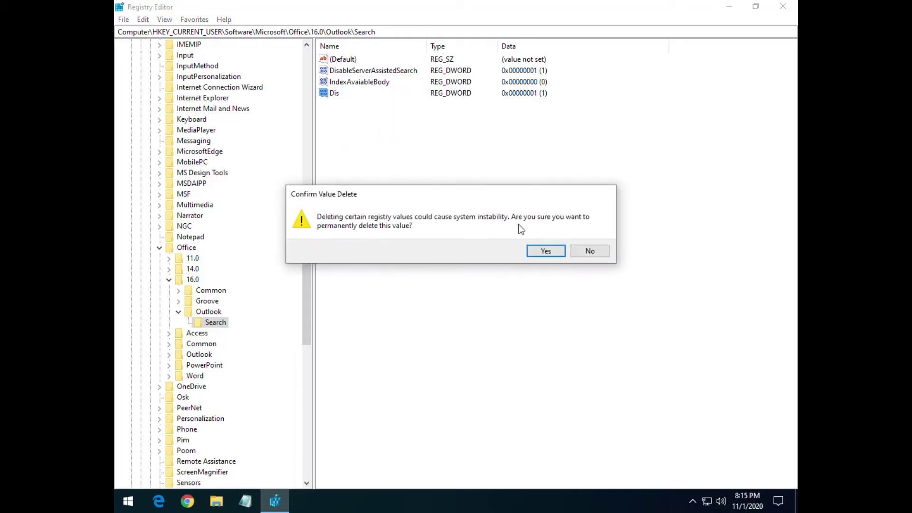
{"action": "left_click", "coordinate": [545, 250]}
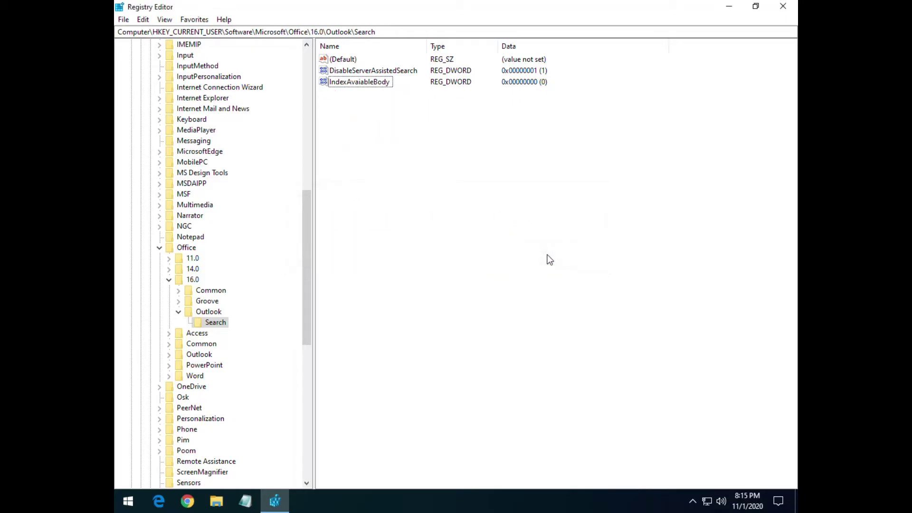
{"action": "left_click", "coordinate": [378, 74]}
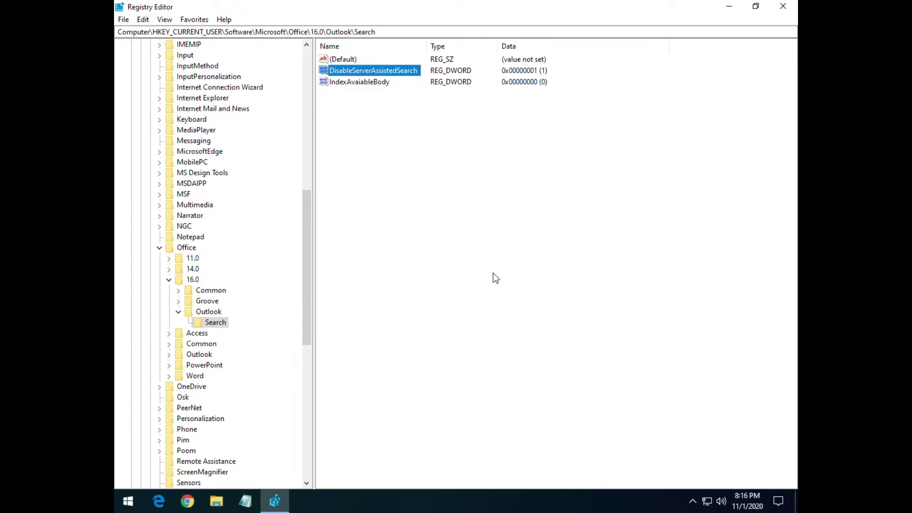
Step: Enter the query 'outlook.exe /safe' in Start search and select all of it
{"action": "left_click", "coordinate": [128, 503]}
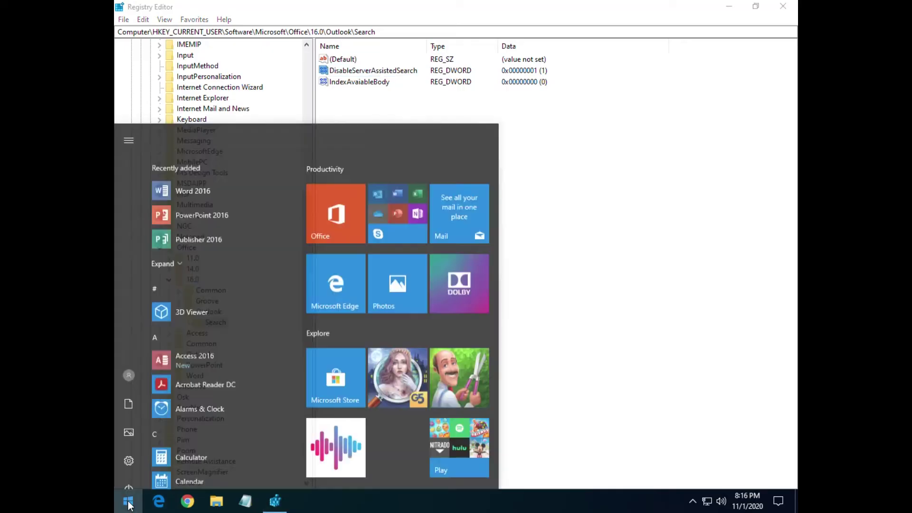
{"action": "type", "text": "outl"}
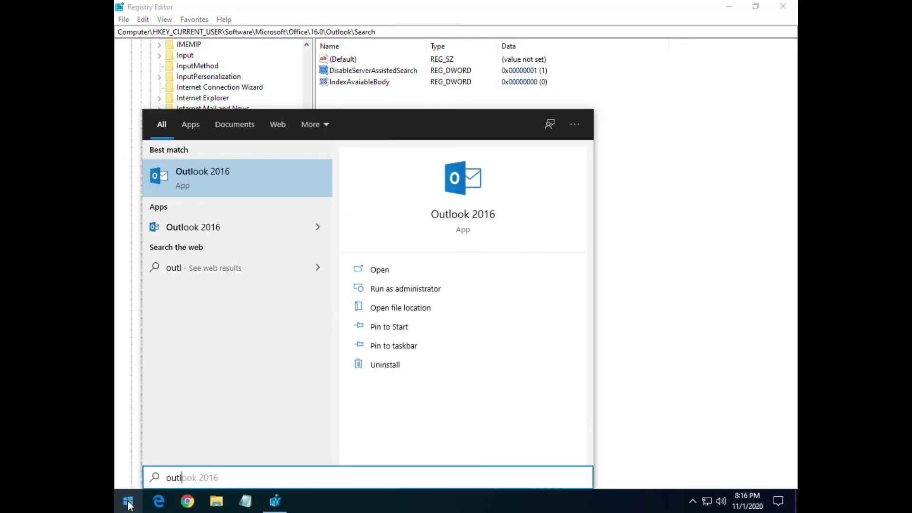
{"action": "type", "text": "ook.exe "}
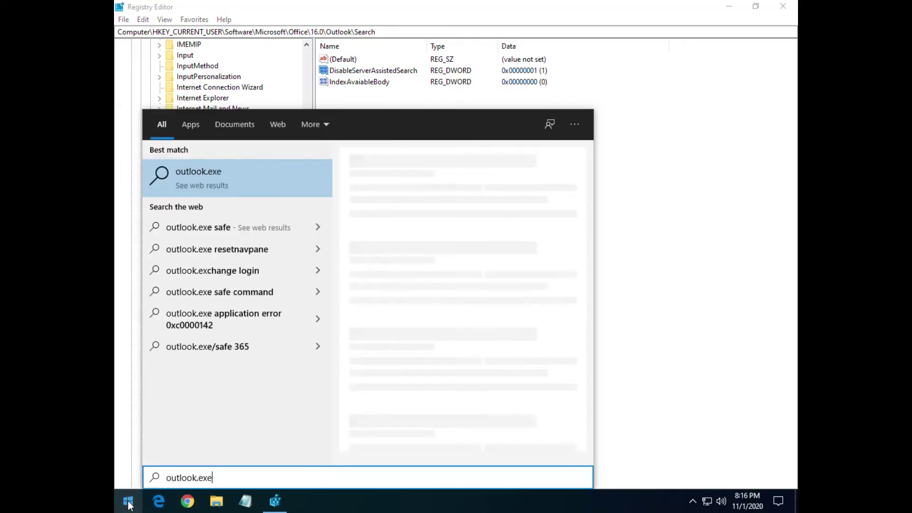
{"action": "type", "text": "/safe"}
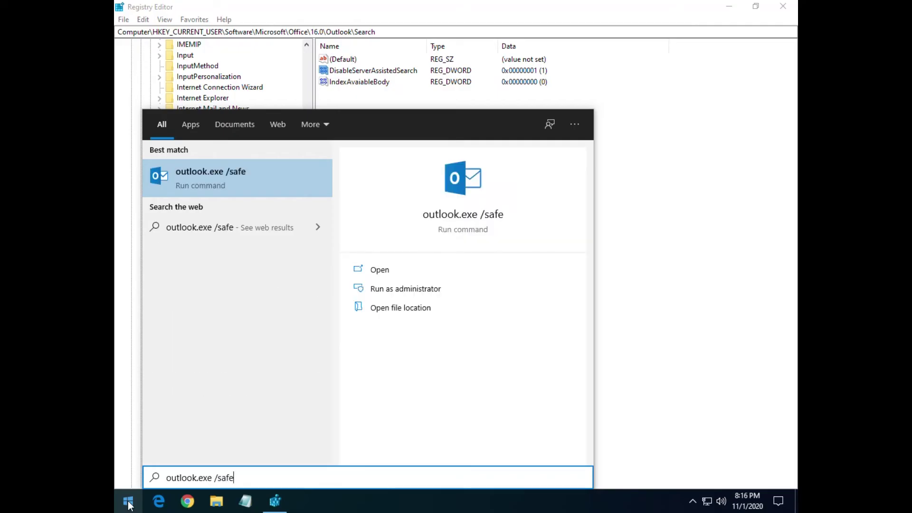
{"action": "key", "text": "ctrl+a"}
{"action": "key", "text": "ctrl+c"}
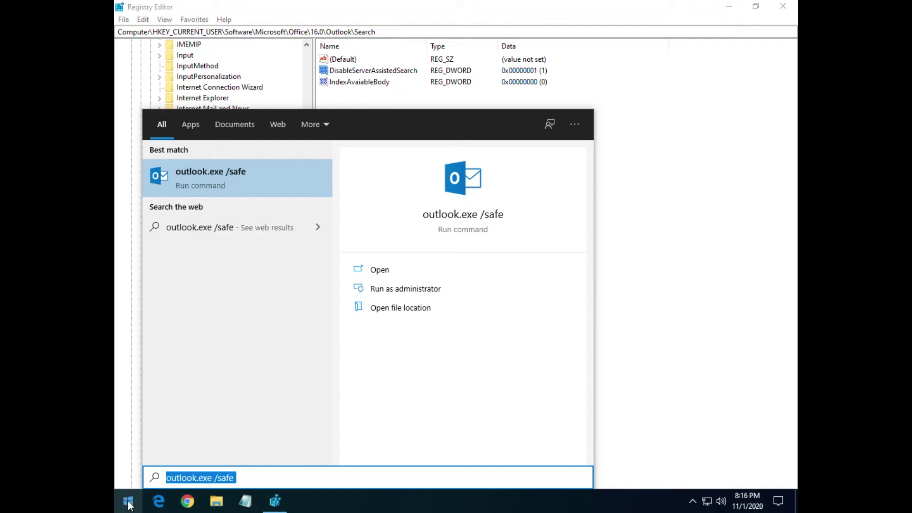
Step: Open the Run dialog and run the pasted 'outlook.exe /safe' command
{"action": "type", "text": "run"}
{"action": "key", "text": "BackSpace"}
{"action": "key", "text": "BackSpace"}
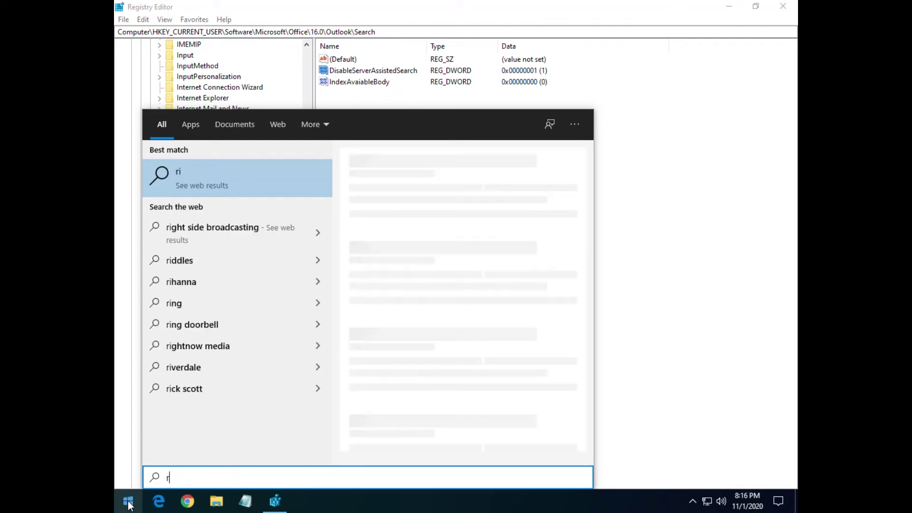
{"action": "type", "text": "un"}
{"action": "key", "text": "Return"}
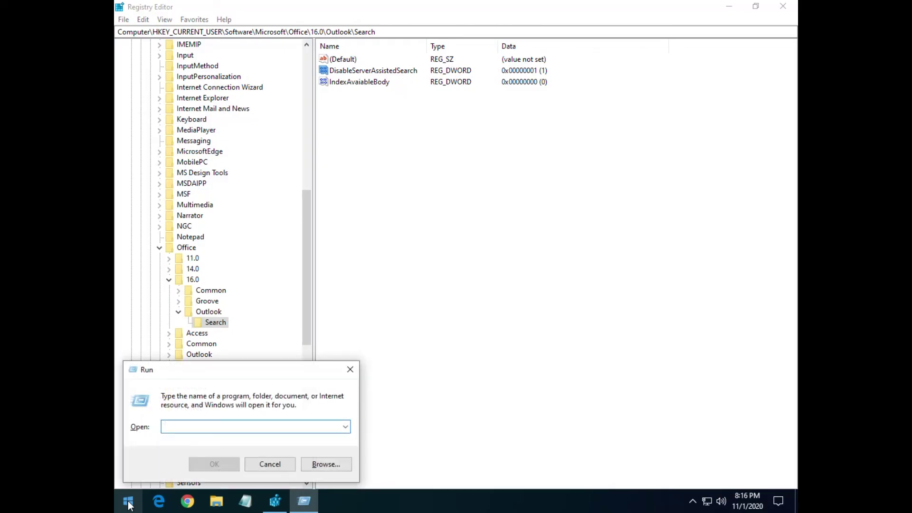
{"action": "key", "text": "ctrl+v"}
{"action": "key", "text": "Return"}
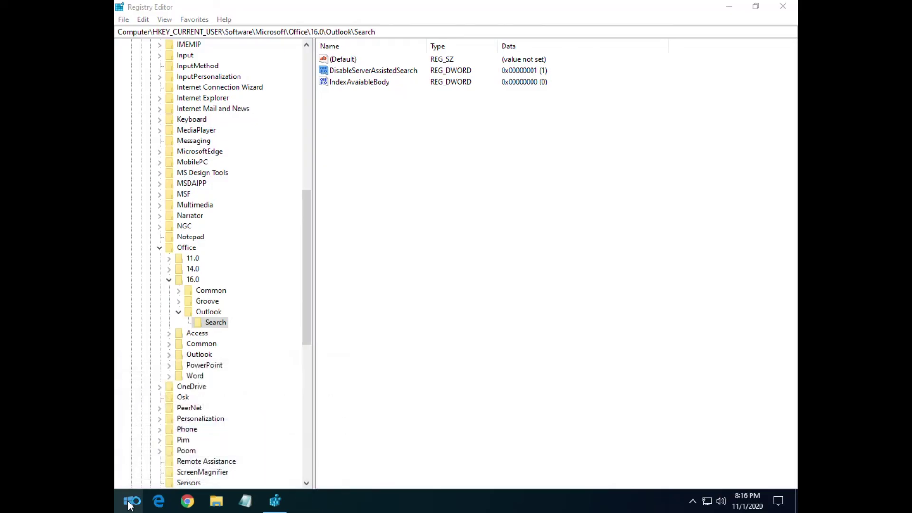
Step: Select the DisableServerAssistedSearch value, restore down the Registry Editor window, then close Registry Editor
{"action": "left_click", "coordinate": [468, 343]}
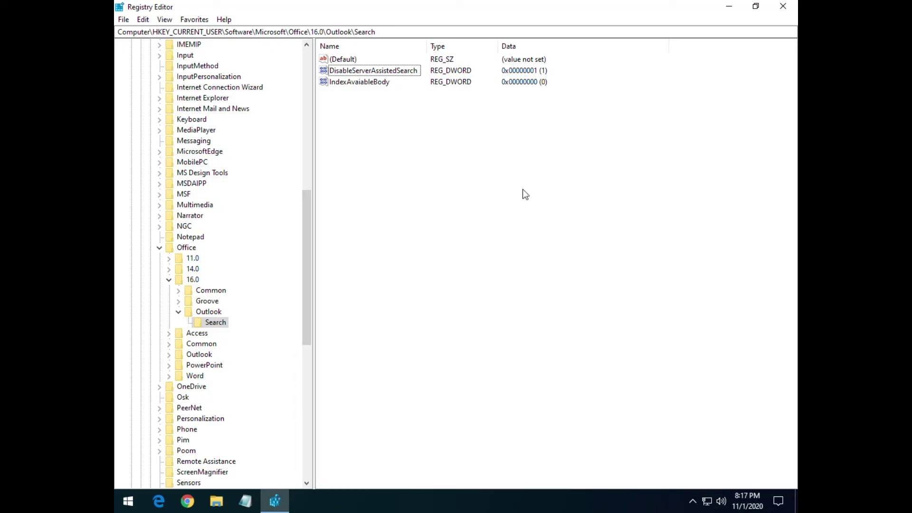
{"action": "left_click", "coordinate": [390, 73]}
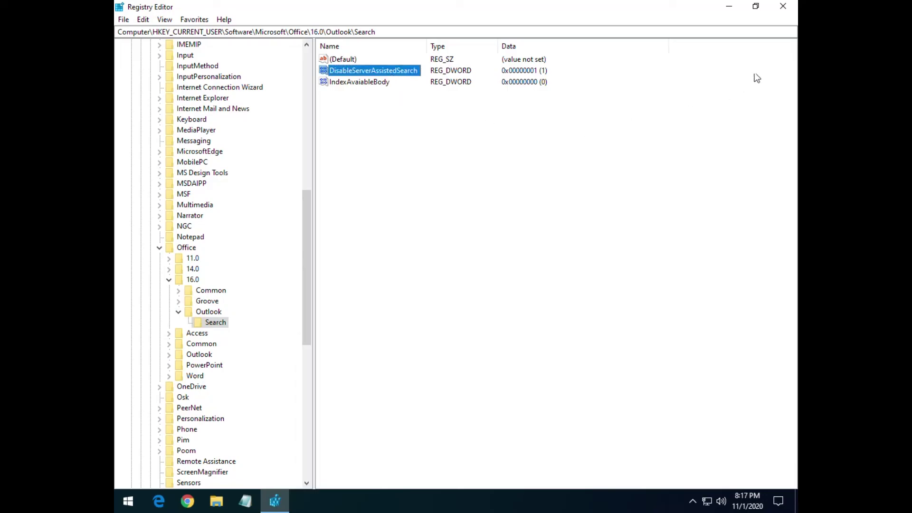
{"action": "left_click", "coordinate": [754, 7]}
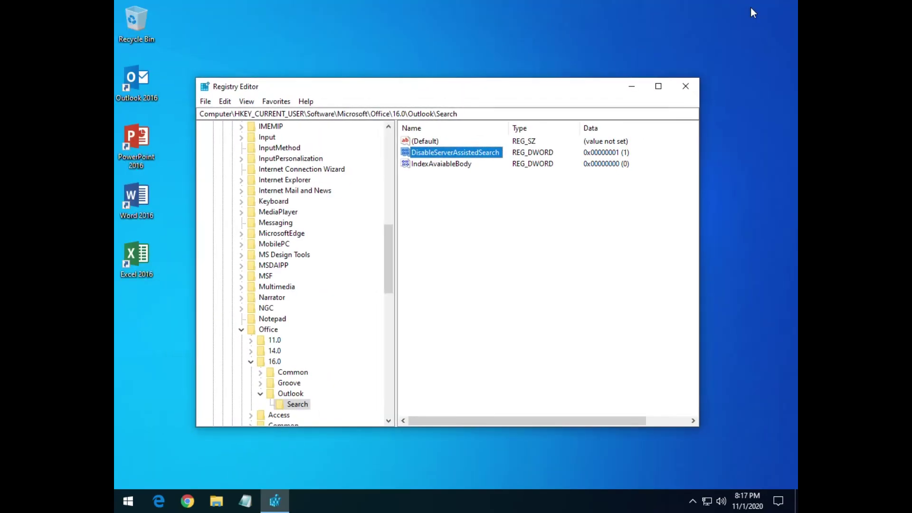
{"action": "left_click", "coordinate": [691, 89]}
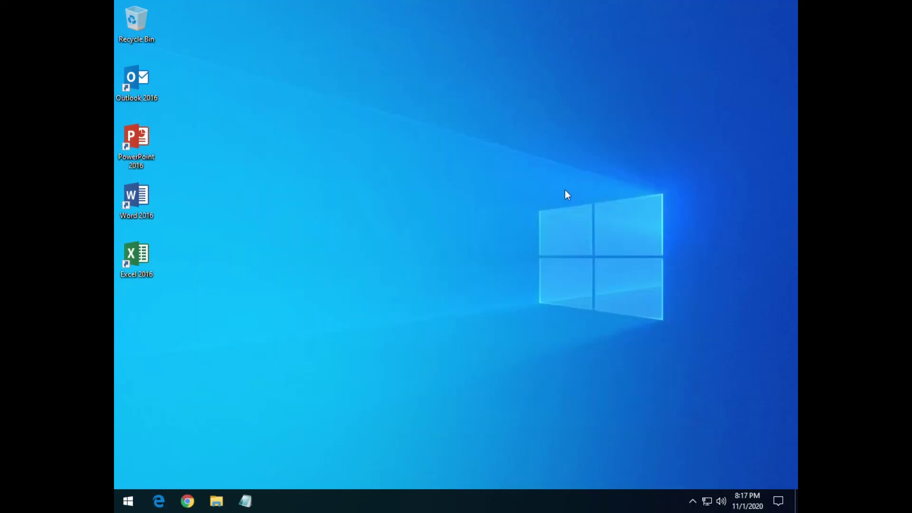